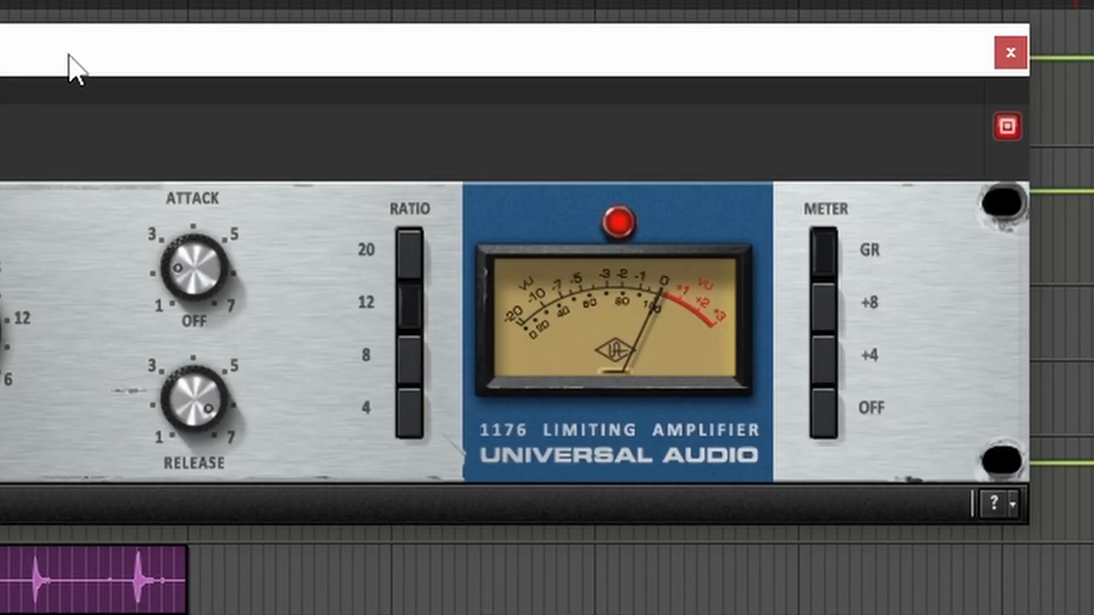
- Sweep the release of the 1176 compressor on the Kick Bus down to 1 and back up to about 6
left_click_drag(29, 54, 43, 78)
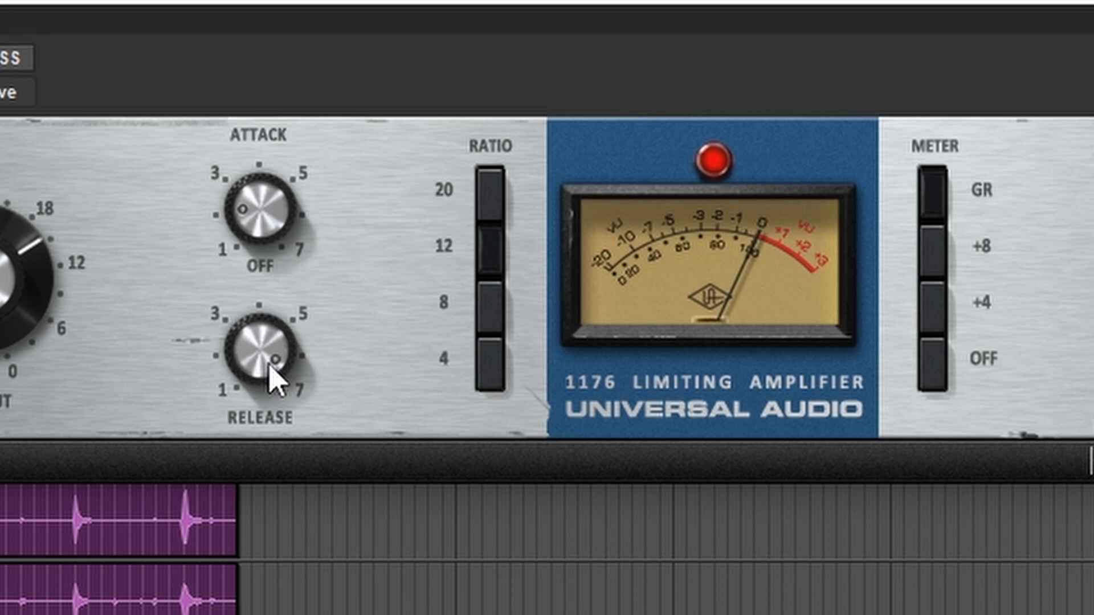
left_click_drag(272, 377, 250, 609)
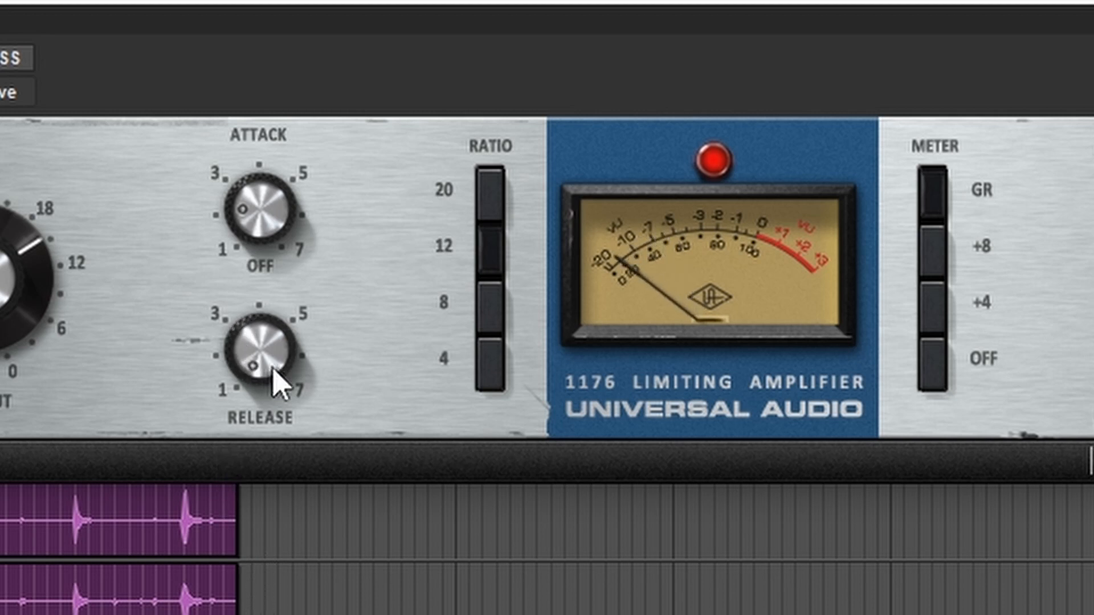
left_click_drag(273, 383, 288, 317)
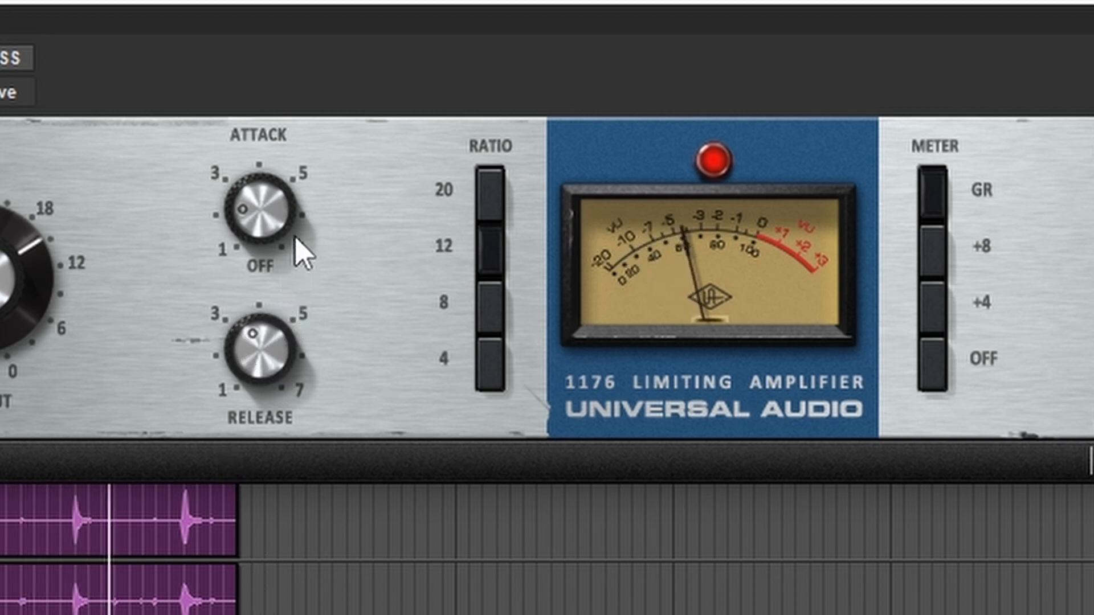
left_click_drag(299, 216, 317, 63)
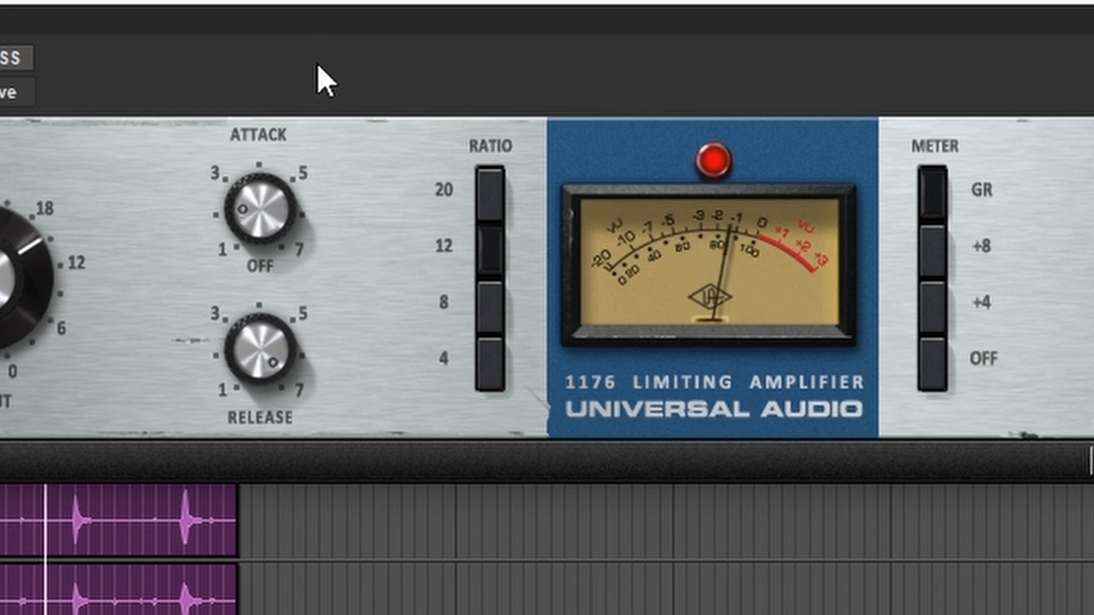
left_click_drag(318, 67, 318, 106)
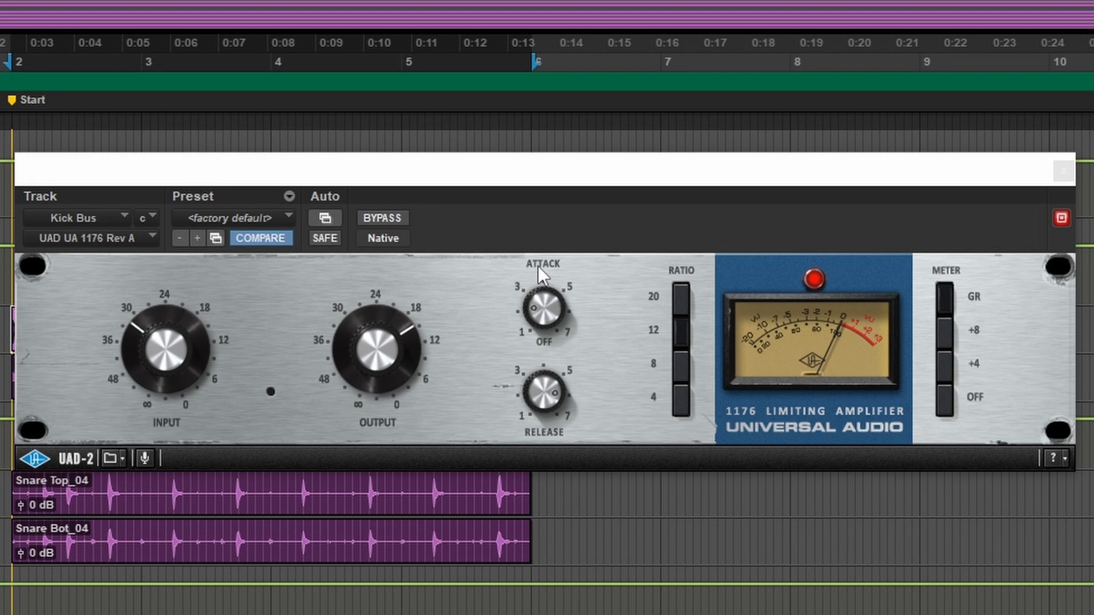
- Play the loop while sweeping the Kick Bus compressor's attack to its fastest setting and back to about 2
key("space")
left_click(550, 300)
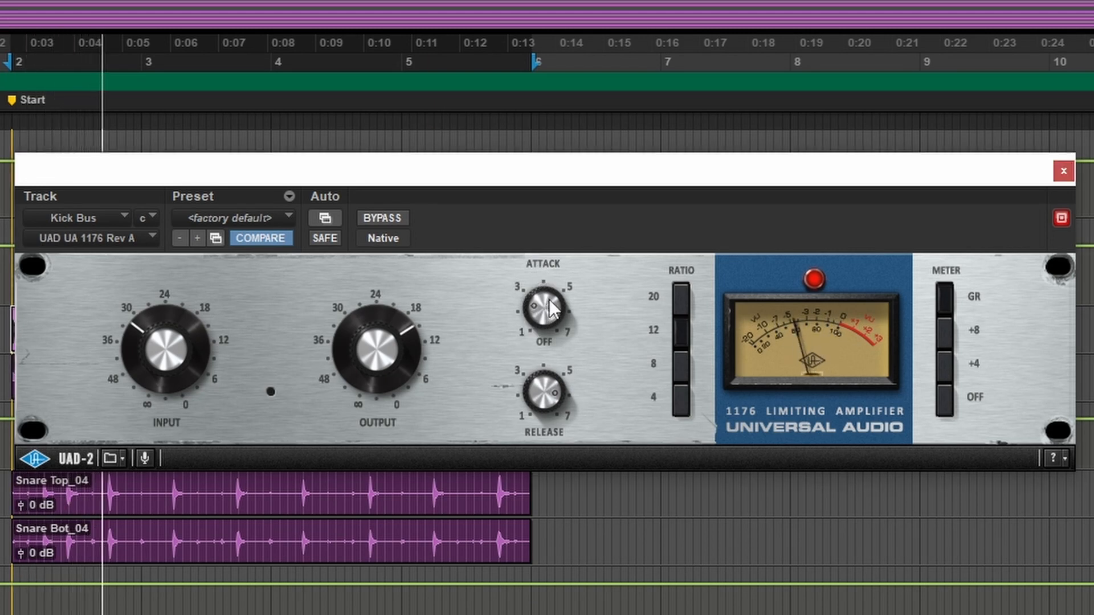
left_click_drag(550, 308, 587, 147)
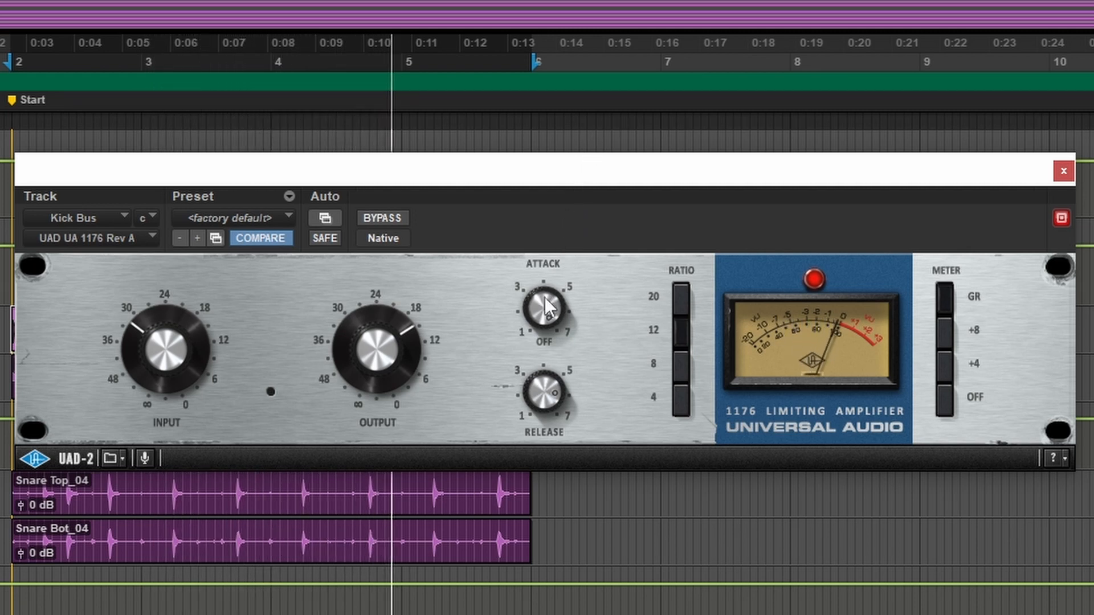
left_click_drag(545, 296, 516, 438)
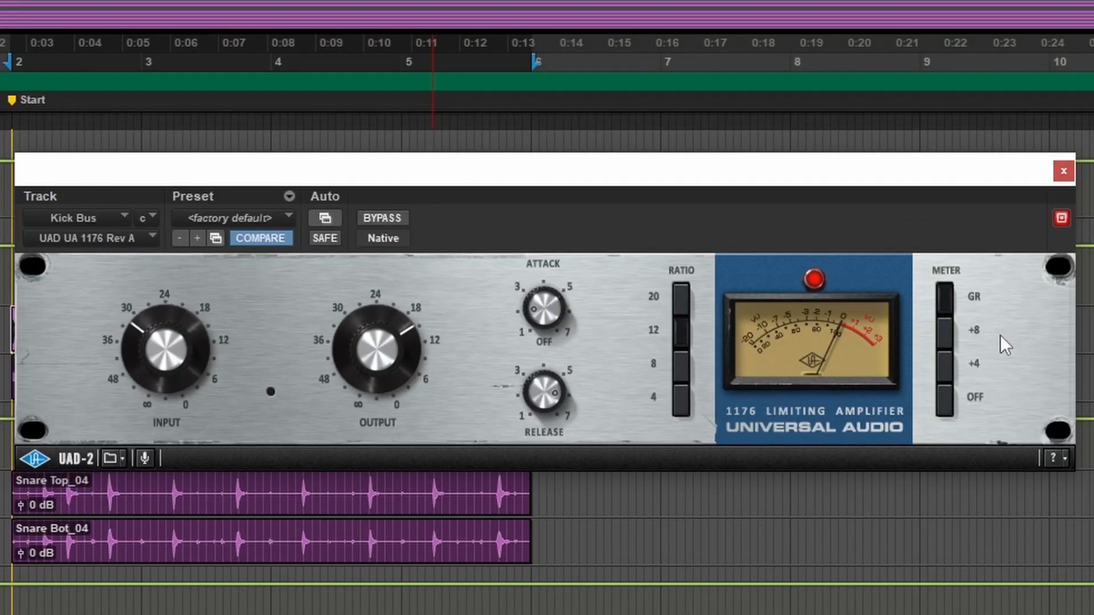
key("space")
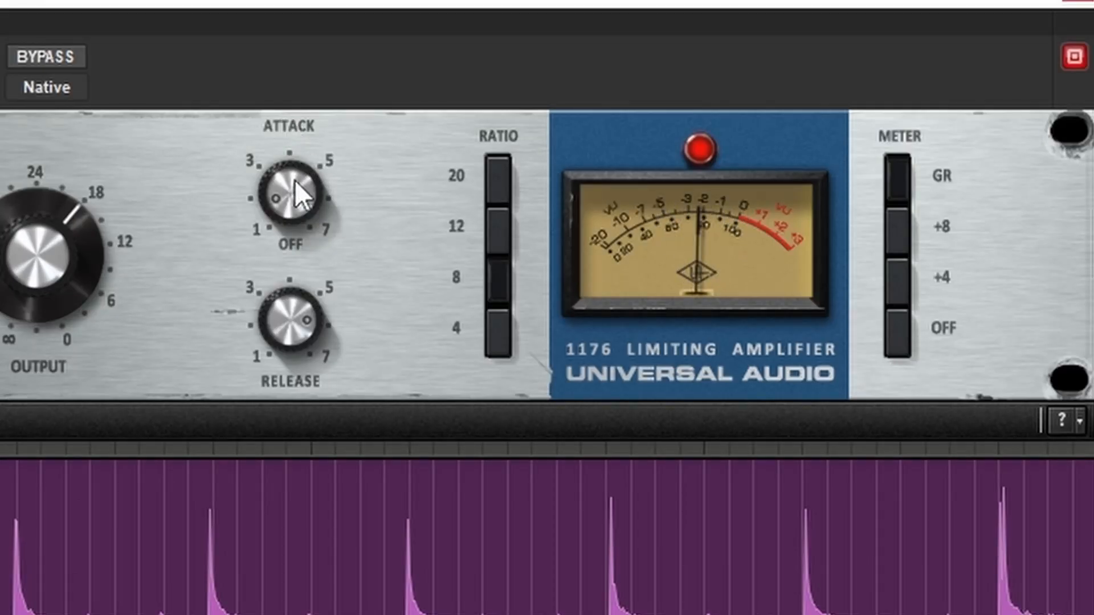
- Sweep the attack of the Snare Bus 1176 between its fastest and slowest settings during playback, returning it to about 2
left_click_drag(295, 179, 317, 108)
left_click_drag(329, 67, 354, 1)
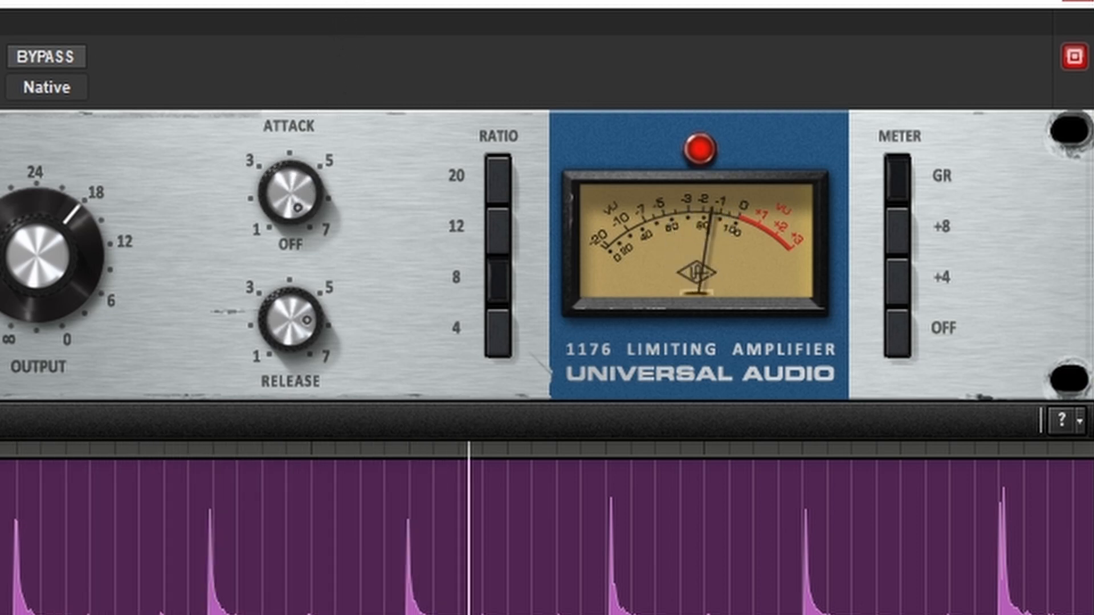
left_click_drag(353, 1, 288, 213)
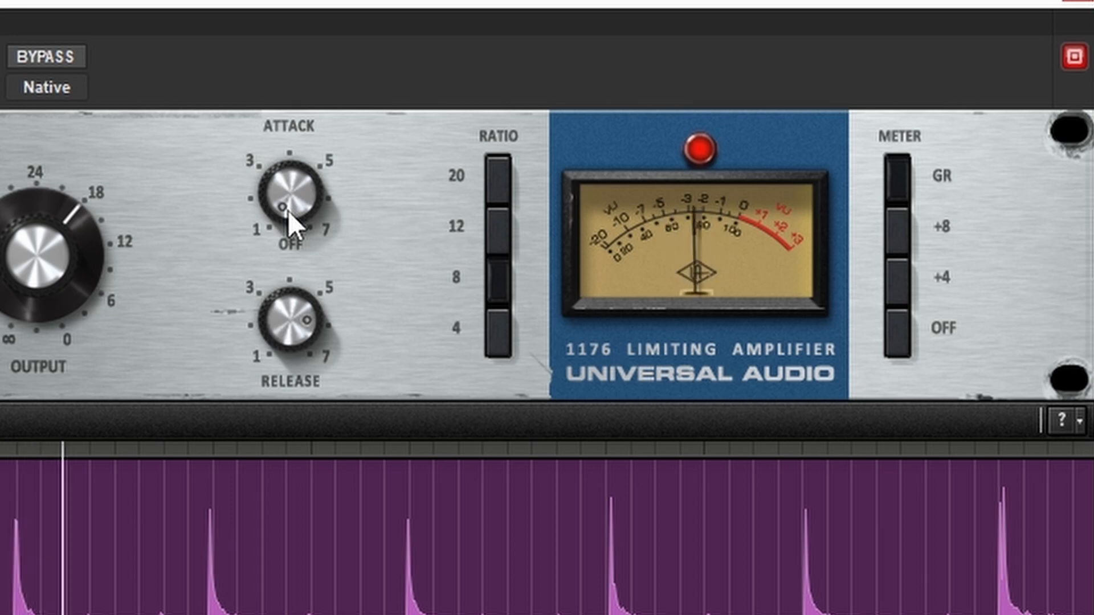
left_click_drag(288, 203, 295, 176)
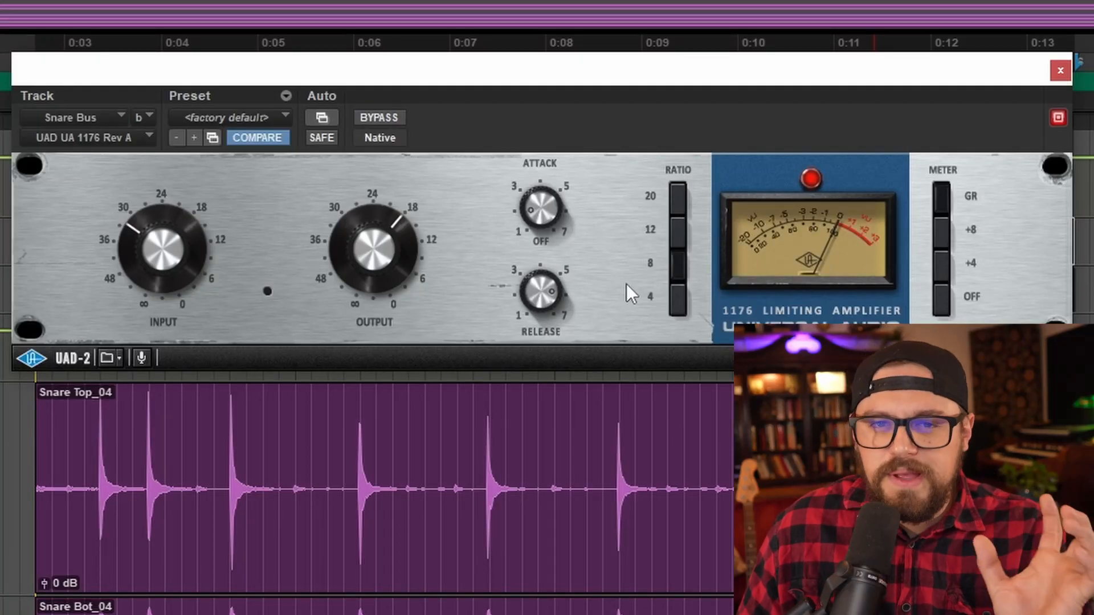
left_click_drag(537, 286, 562, 313)
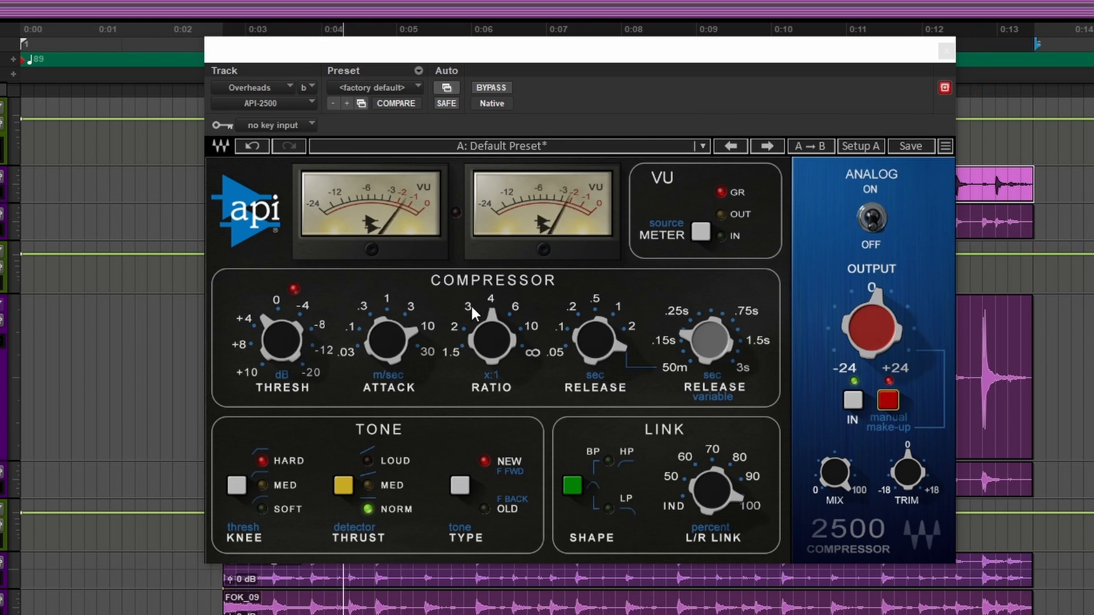
- Try the Overheads API-2500 with an infinite ratio and a -7.38 dB threshold, and return to a 1.75 dB threshold and 4:1 ratio
left_click_drag(497, 351, 498, 308)
left_click_drag(273, 336, 274, 397)
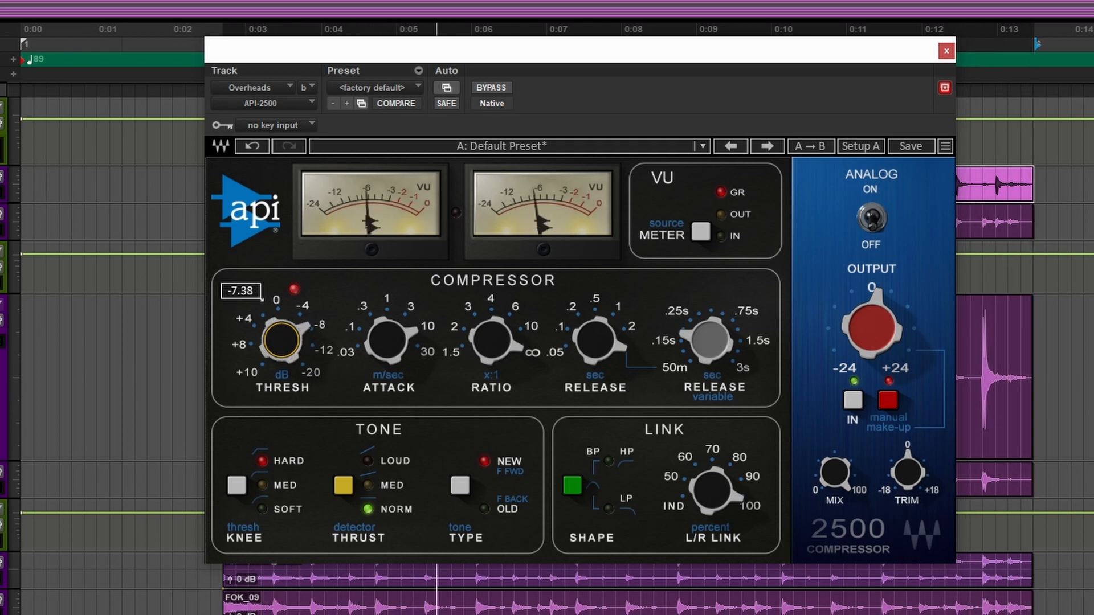
left_click_drag(274, 389, 273, 336)
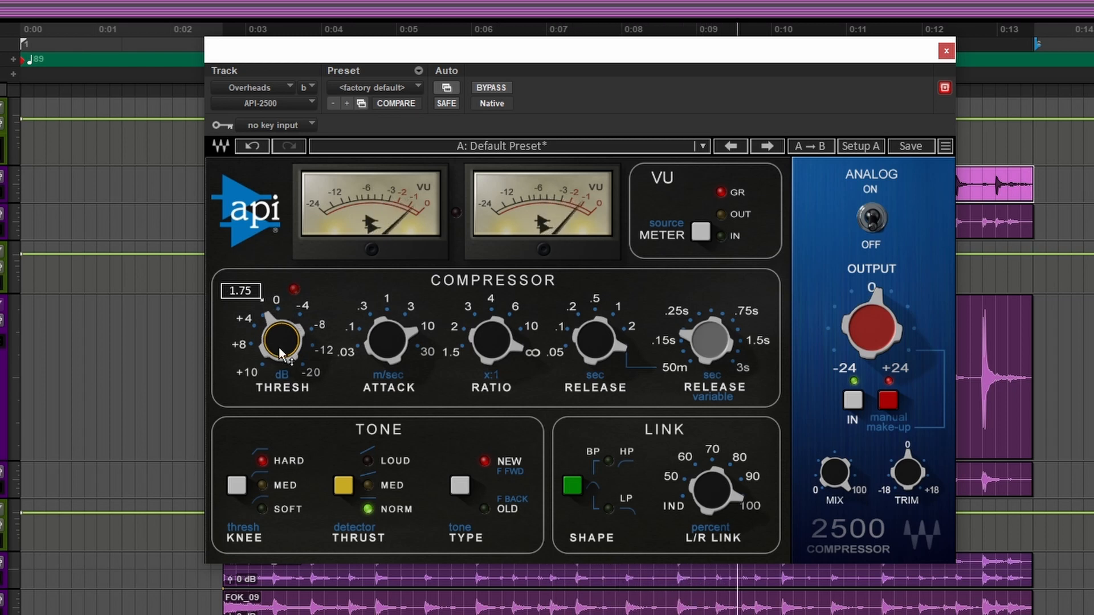
left_click_drag(492, 341, 492, 405)
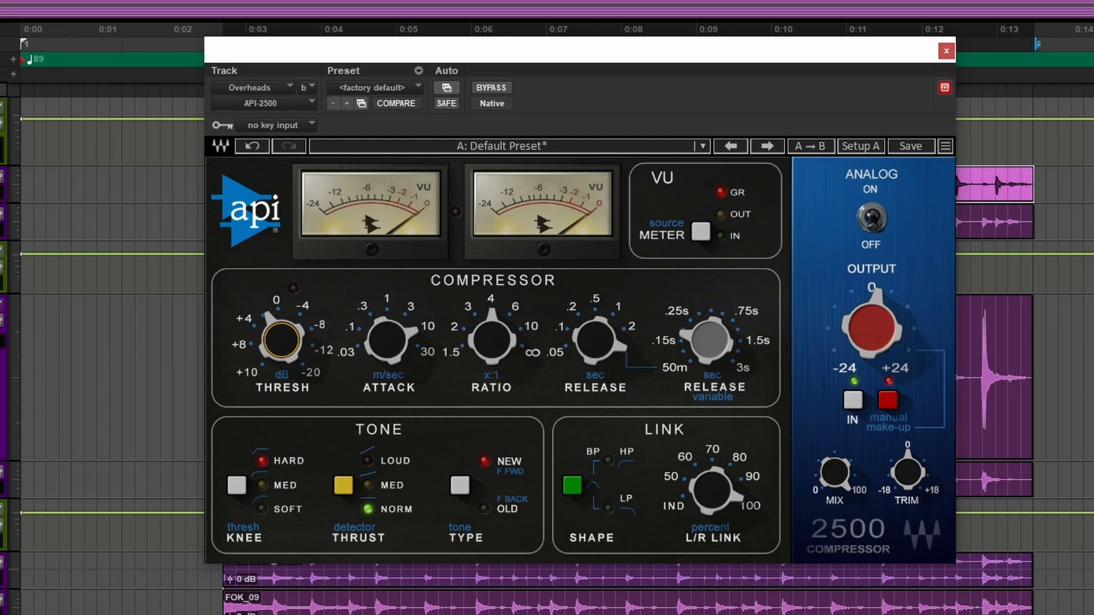
- Toggle playback and adjust the variable release time of the Overheads compressor around 2.11 seconds
key("space")
left_click(710, 345)
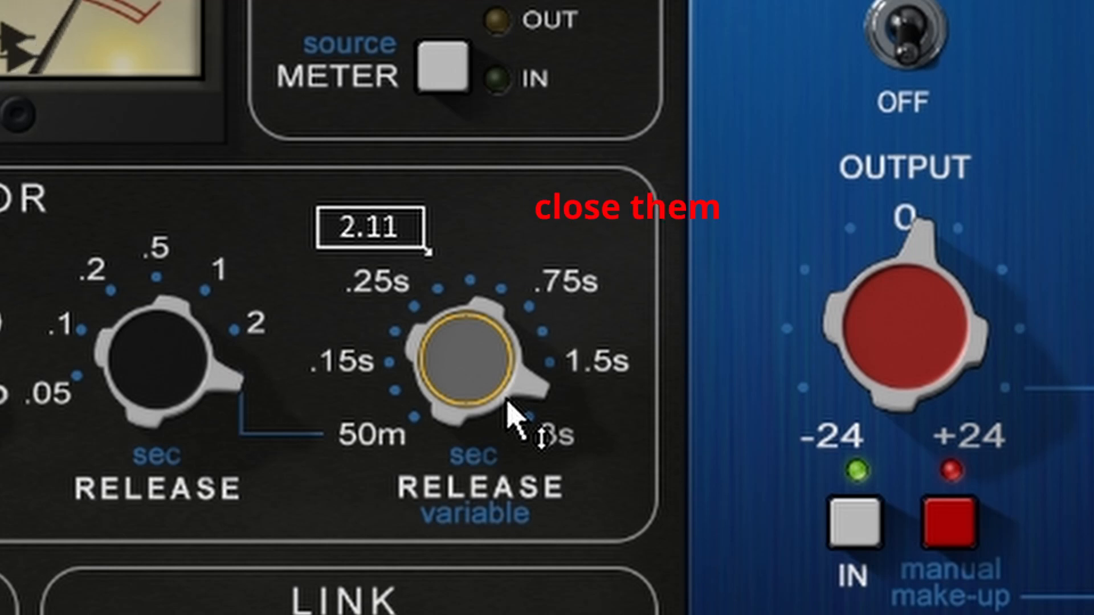
left_click_drag(509, 407, 497, 355)
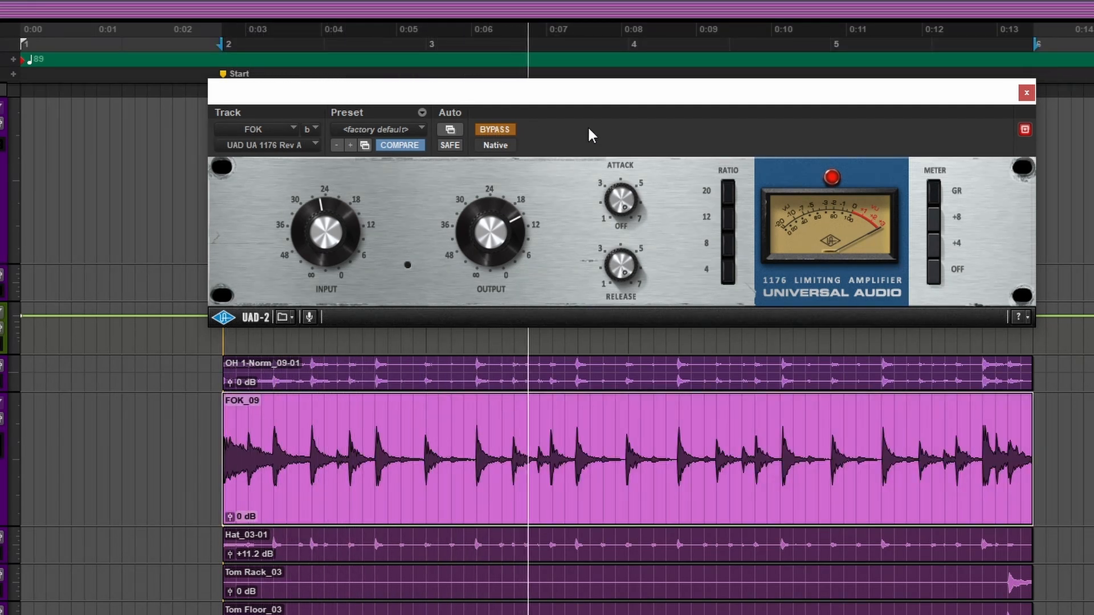
- Compare the FOK track with its 1176 compressor bypassed and engaged during playback, leaving the compressor active
key("space")
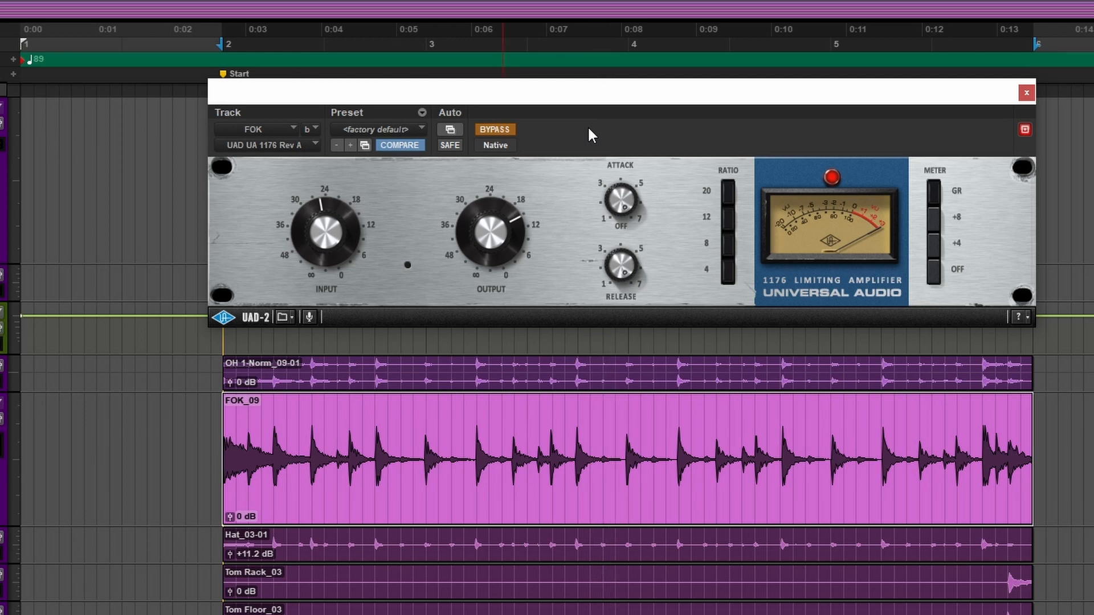
left_click(495, 130)
key("space")
left_click(494, 130)
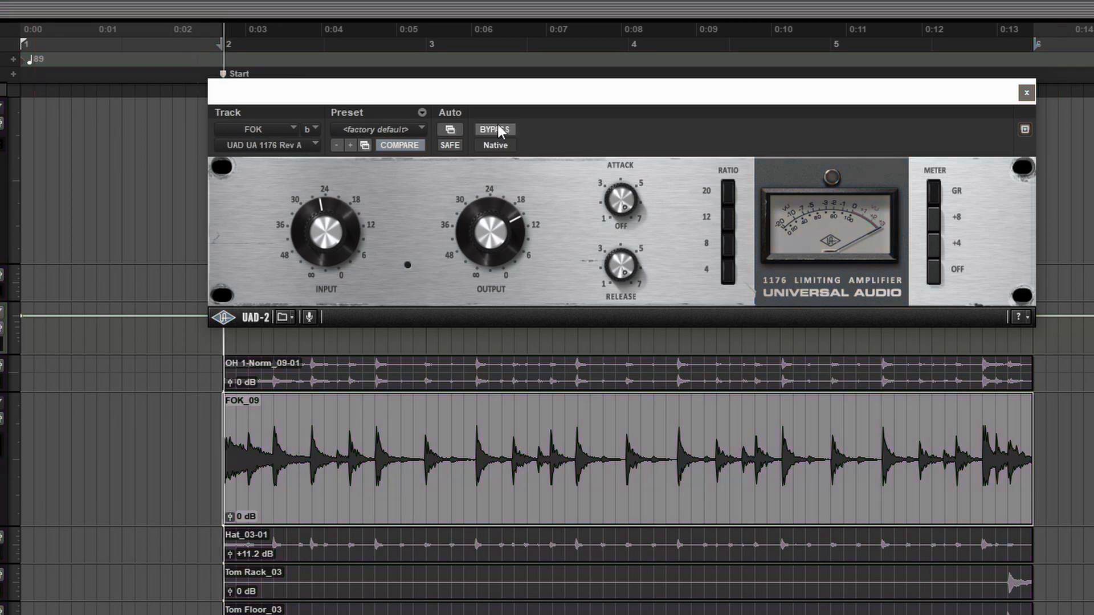
key("space")
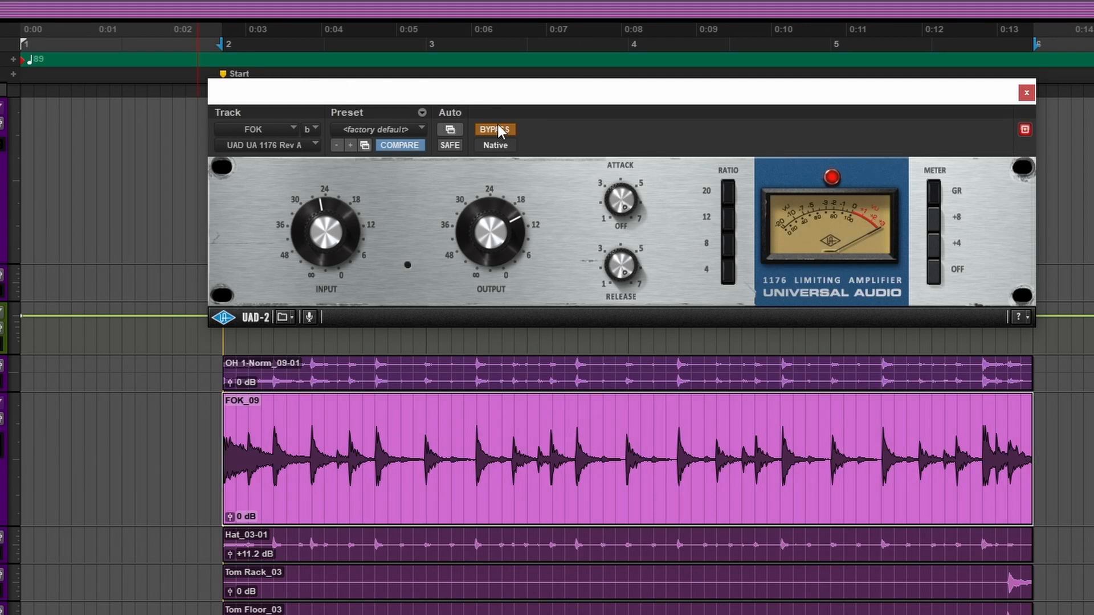
left_click(495, 130)
key("space")
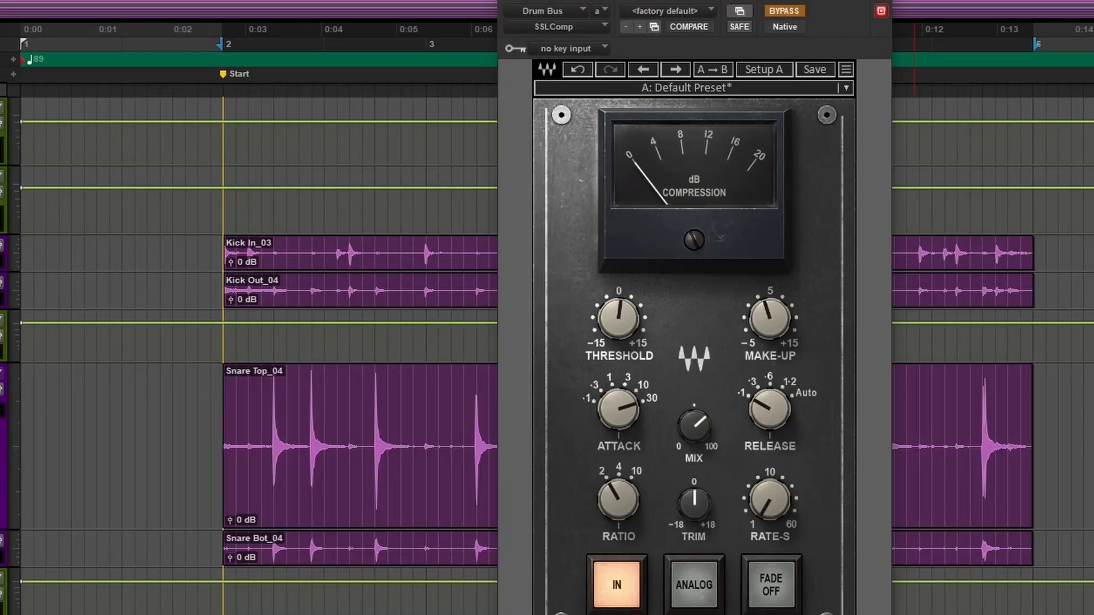
- Move the Drum Bus SSLComp window aside, close it, and bring the snare and FOK tracks into view
left_click_drag(694, 1, 454, 0)
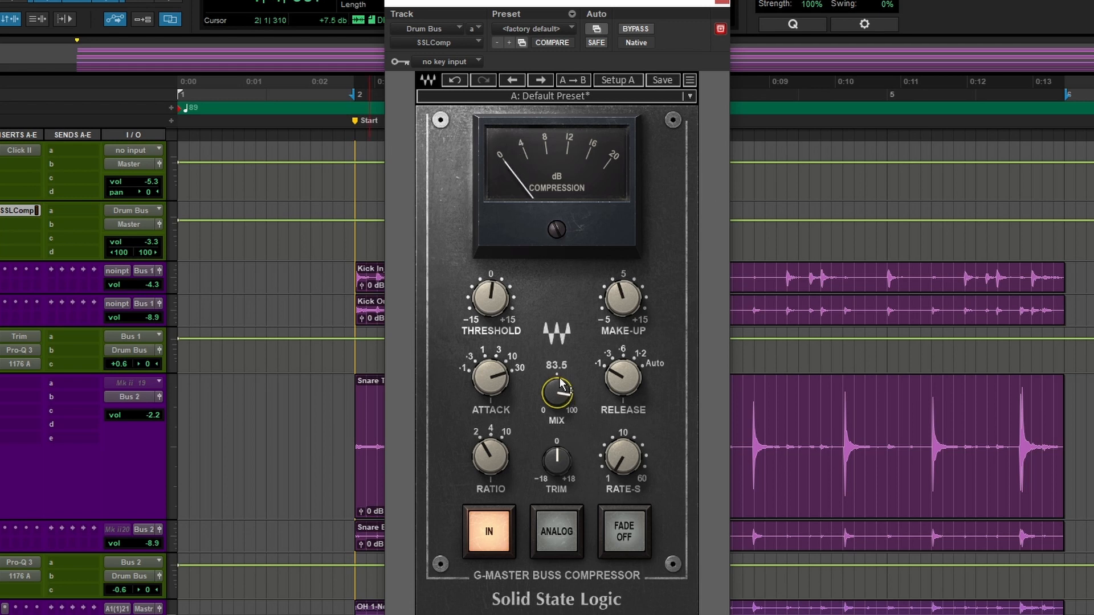
left_click(723, 2)
scroll(692, 231, "down", 3)
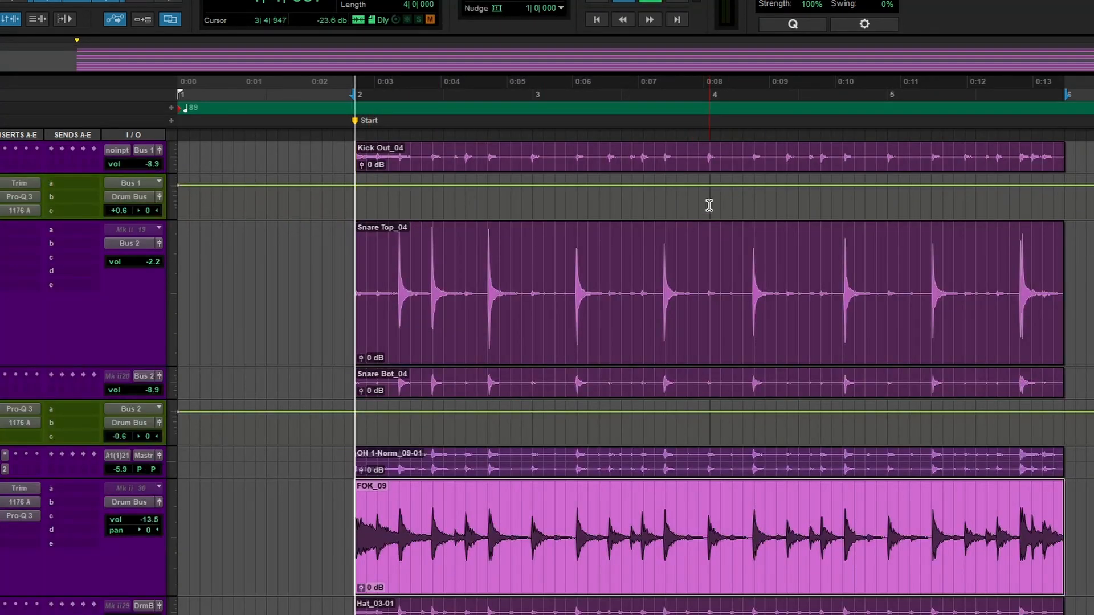